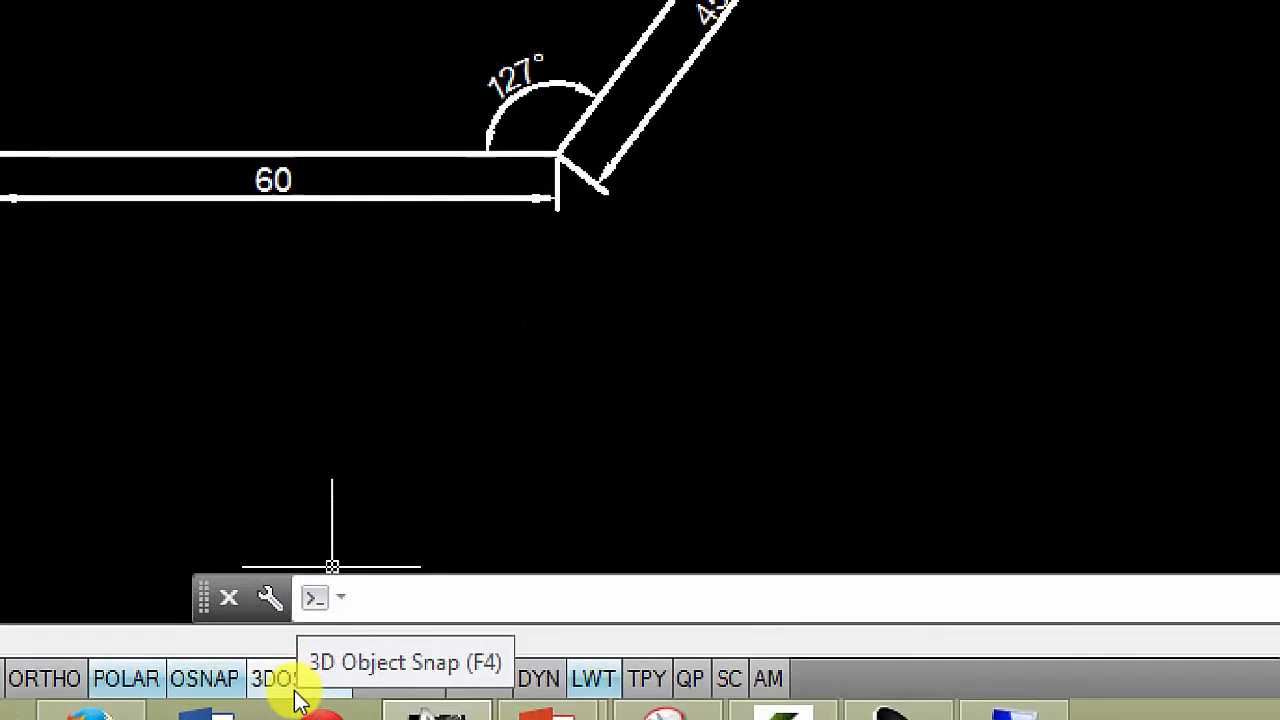
{"action": "key", "text": "F12"}
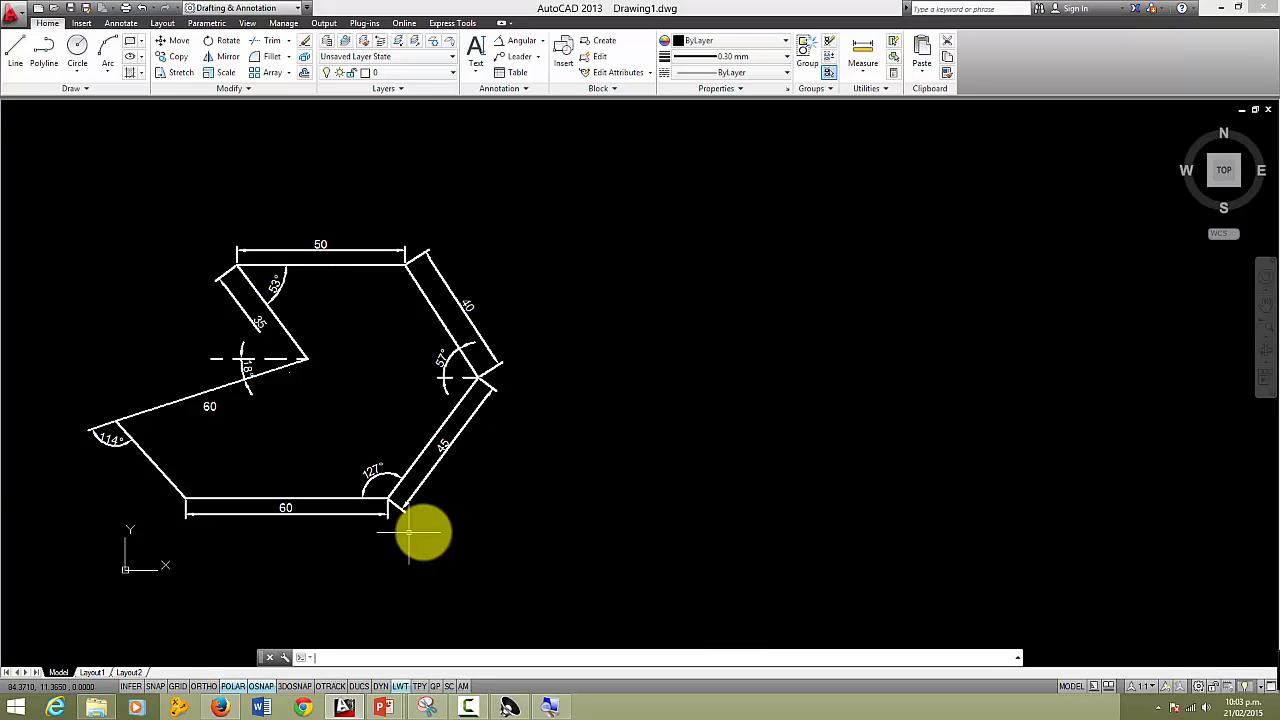
{"action": "left_click", "coordinate": [411, 656]}
{"action": "type", "text": "l"}
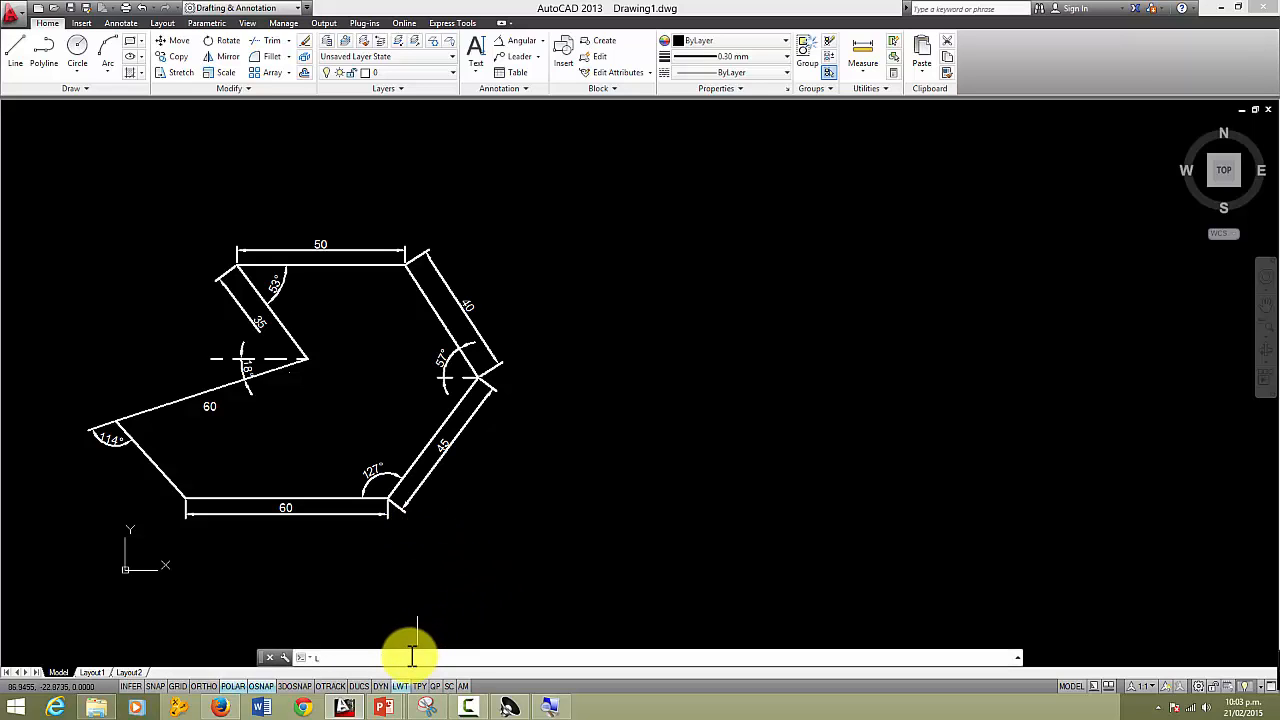
{"action": "key", "text": "Return"}
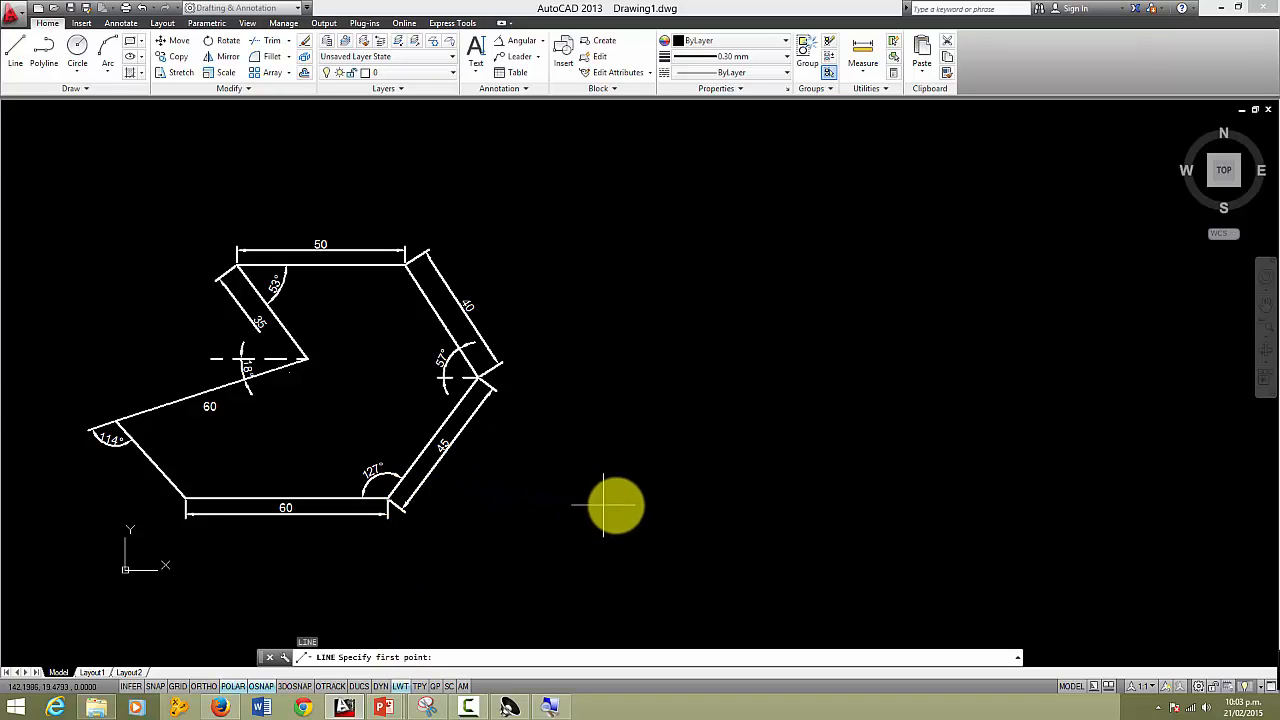
{"action": "left_click", "coordinate": [632, 509]}
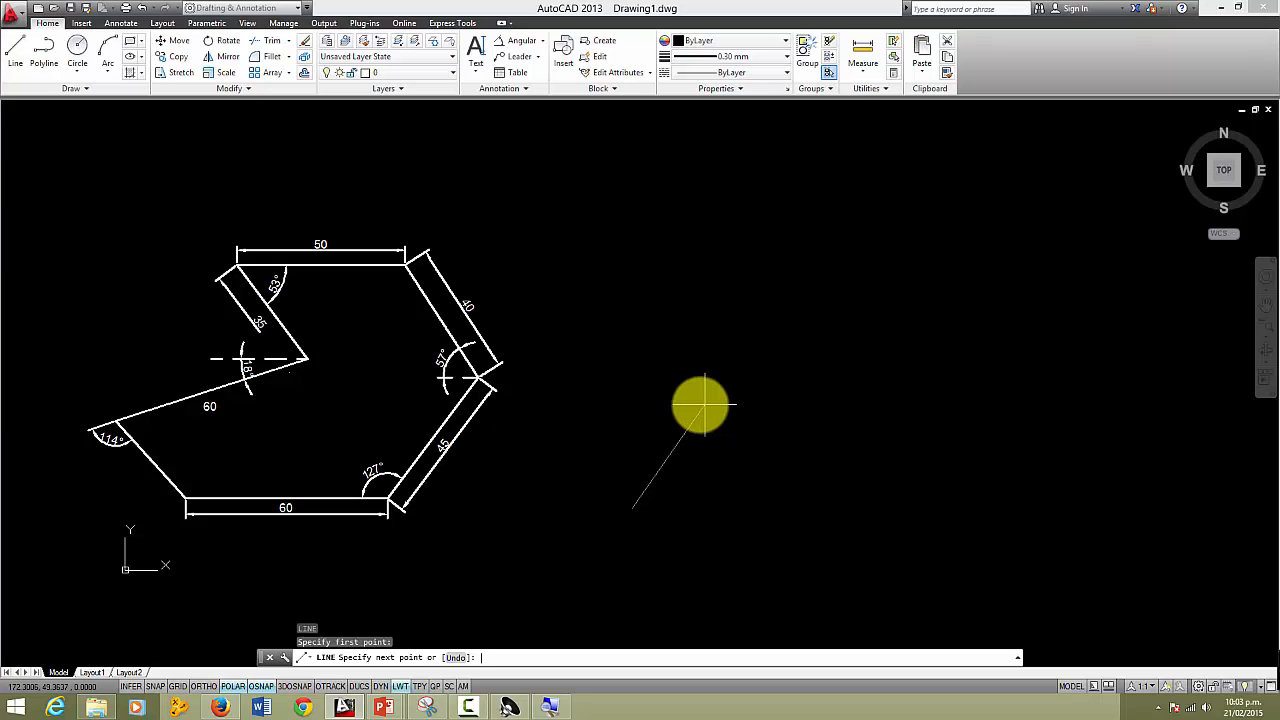
{"action": "key", "text": "Escape"}
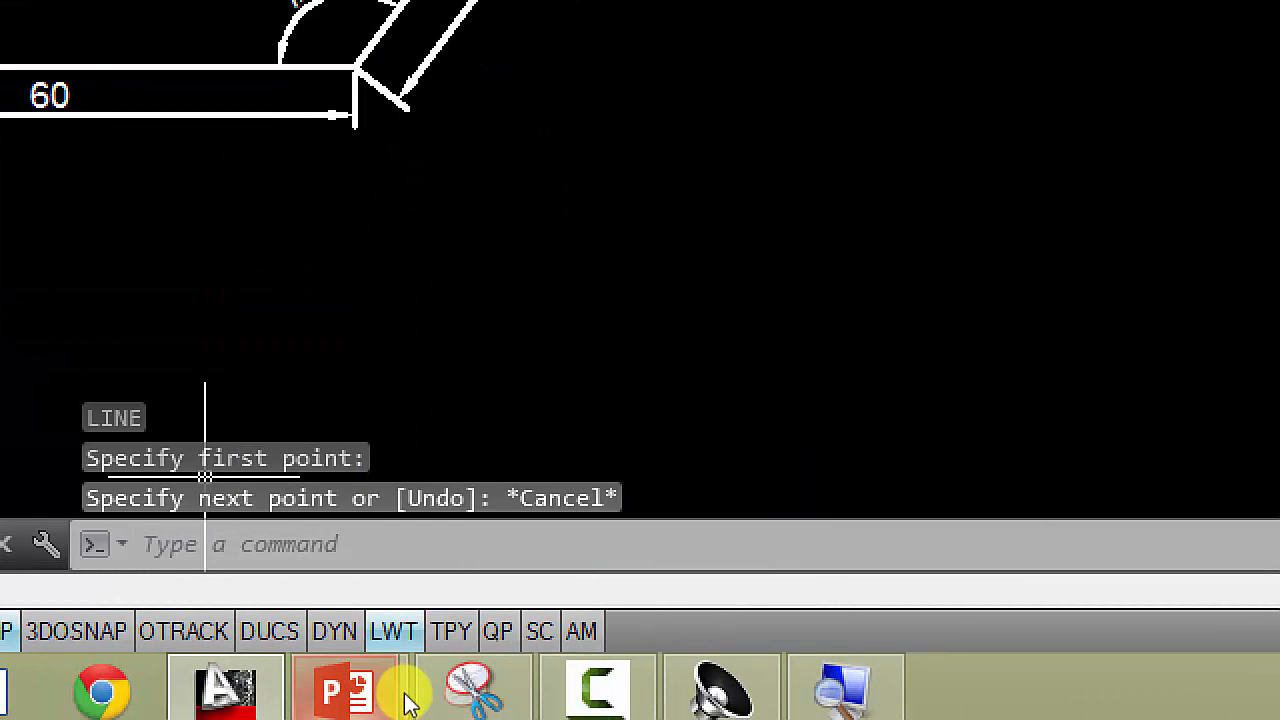
Turn on dynamic input and start a line outline beside the dimensioned figure with a 60-unit horizontal base segment running to the right
{"action": "left_click", "coordinate": [335, 632]}
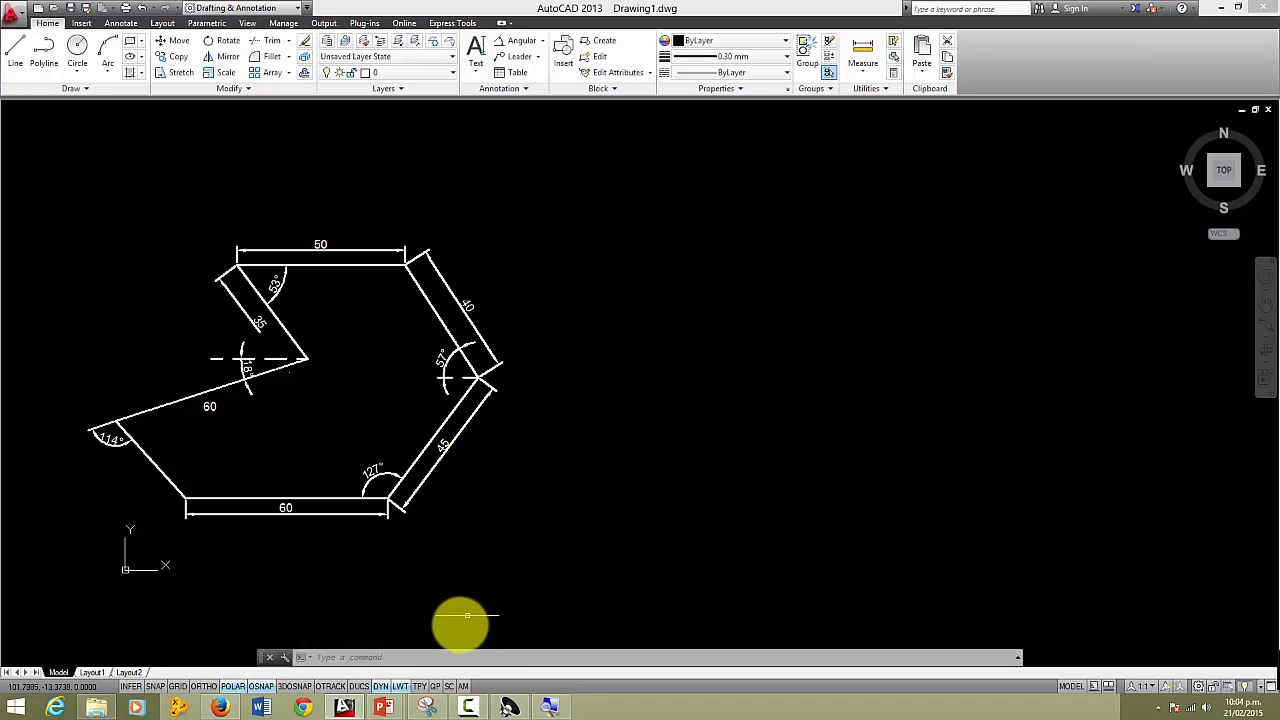
{"action": "left_click", "coordinate": [437, 658]}
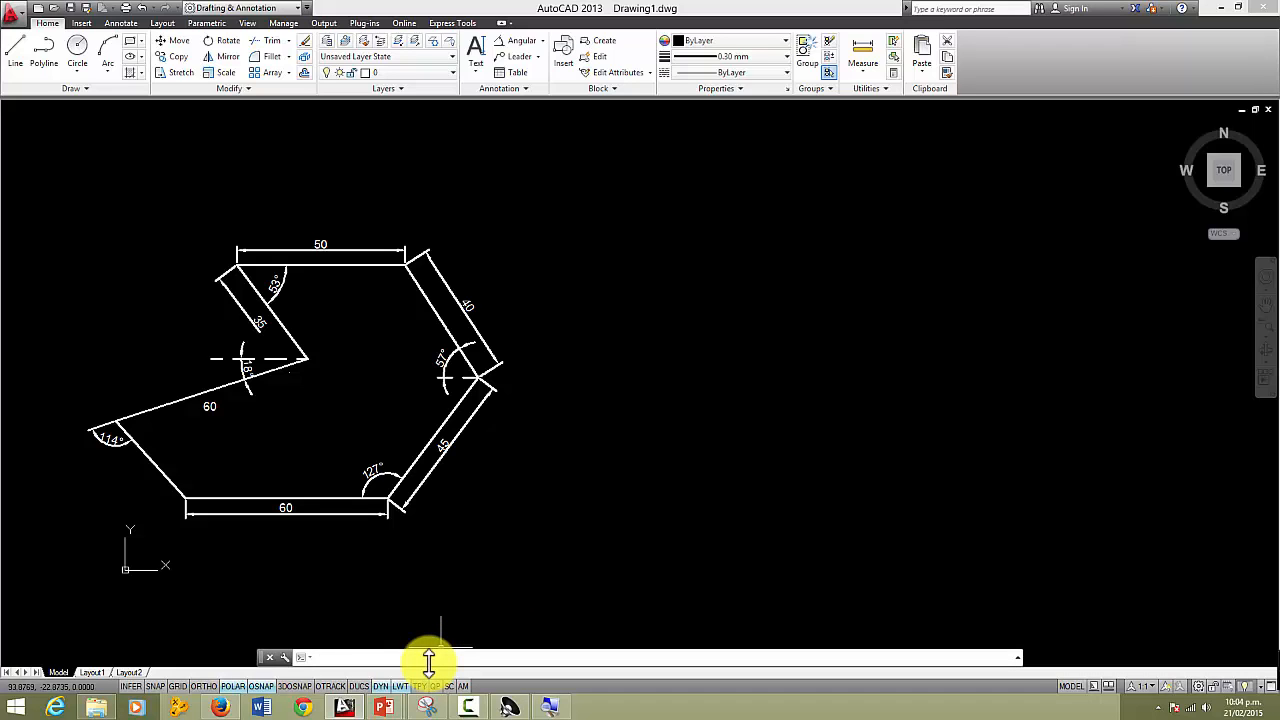
{"action": "type", "text": "l"}
{"action": "key", "text": "Return"}
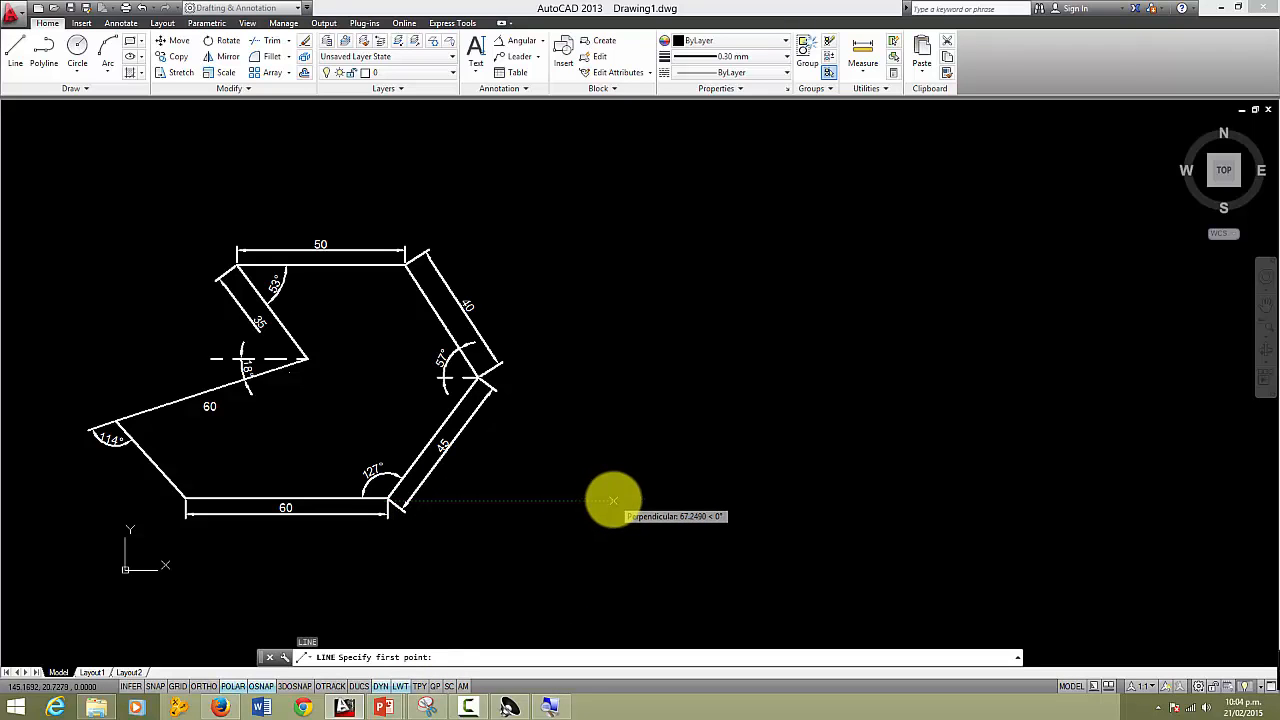
{"action": "left_click", "coordinate": [612, 500]}
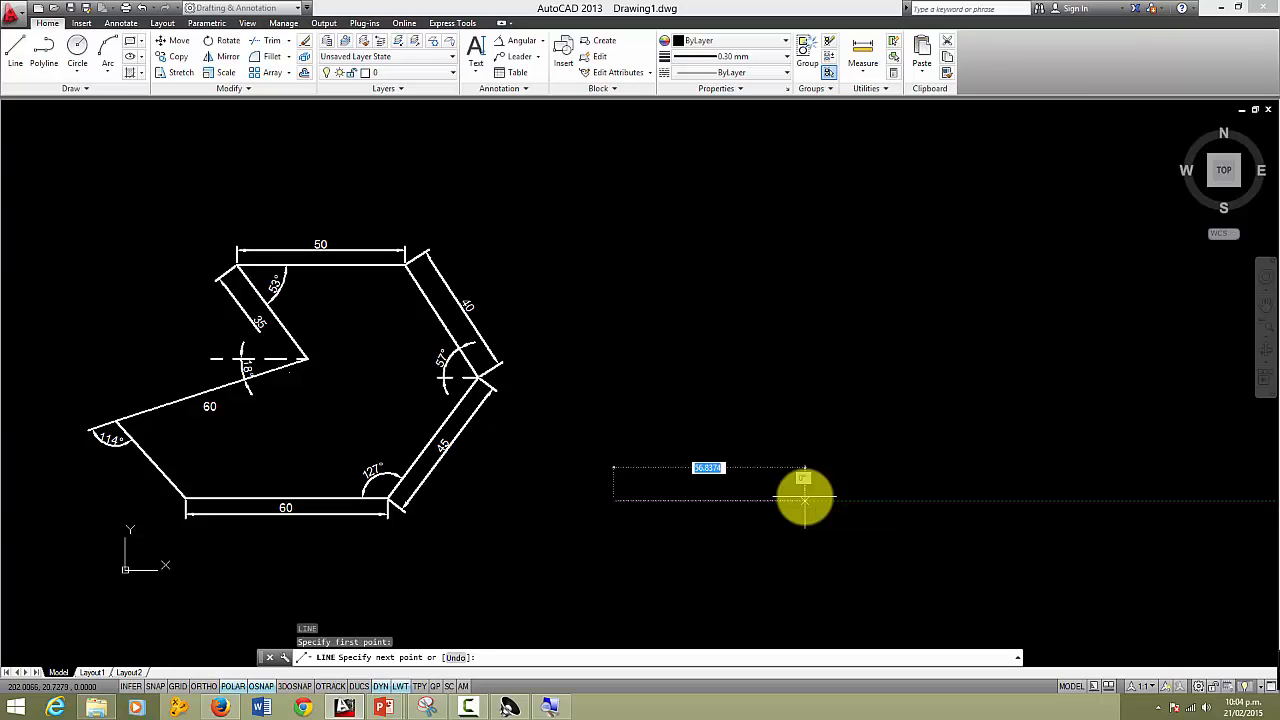
{"action": "type", "text": "60"}
{"action": "key", "text": "Return"}
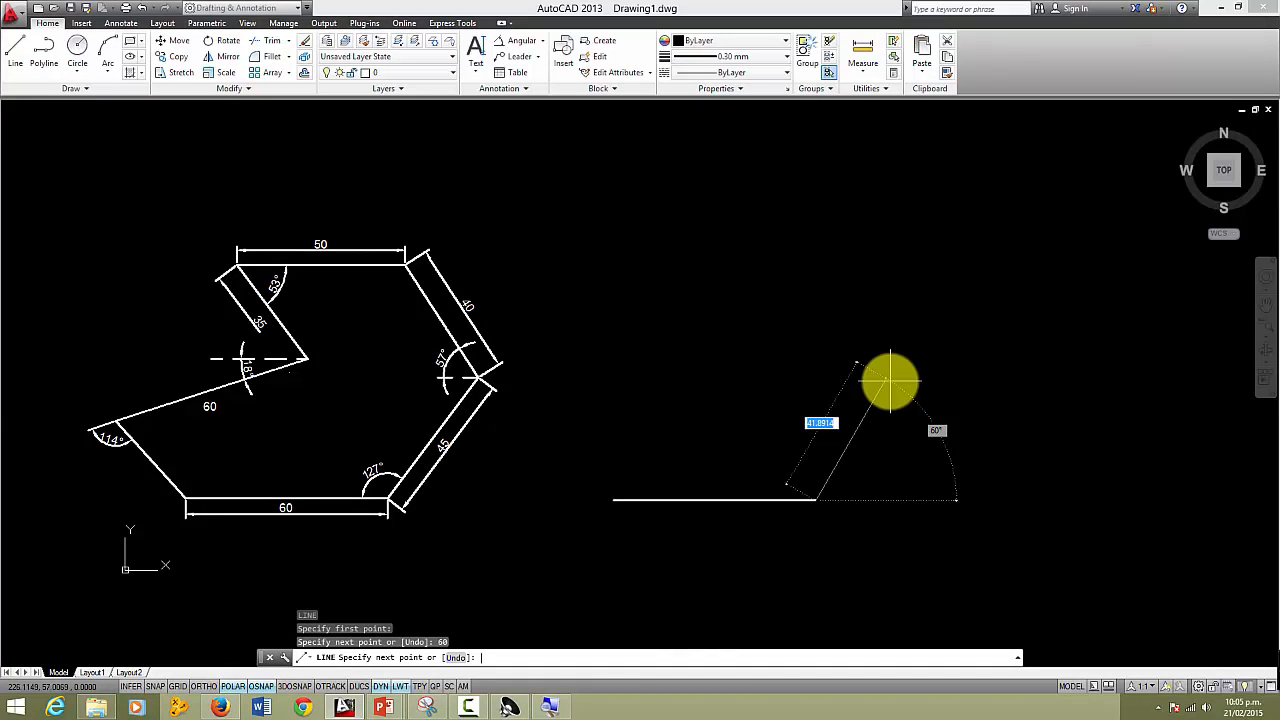
Continue the outline from the base's right end with a 45-unit segment rising to the right at 53°
{"action": "type", "text": "4"}
{"action": "key", "text": "Tab"}
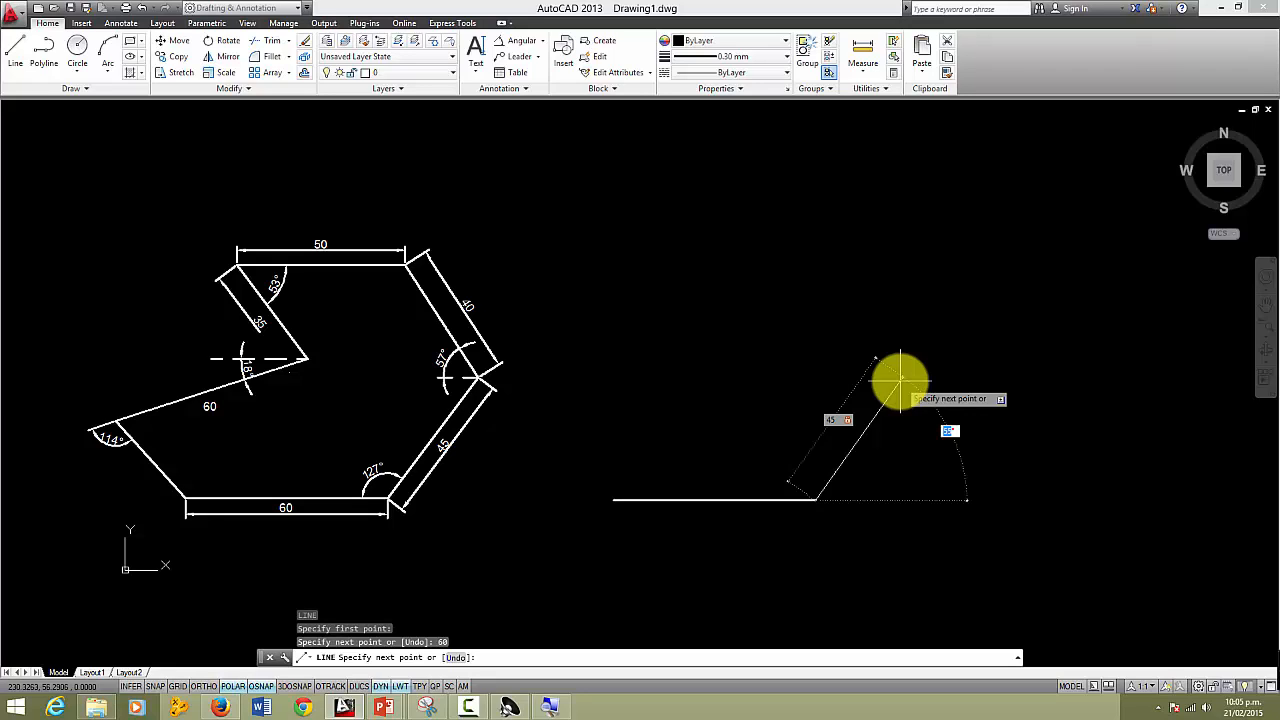
{"action": "type", "text": "53"}
{"action": "key", "text": "Return"}
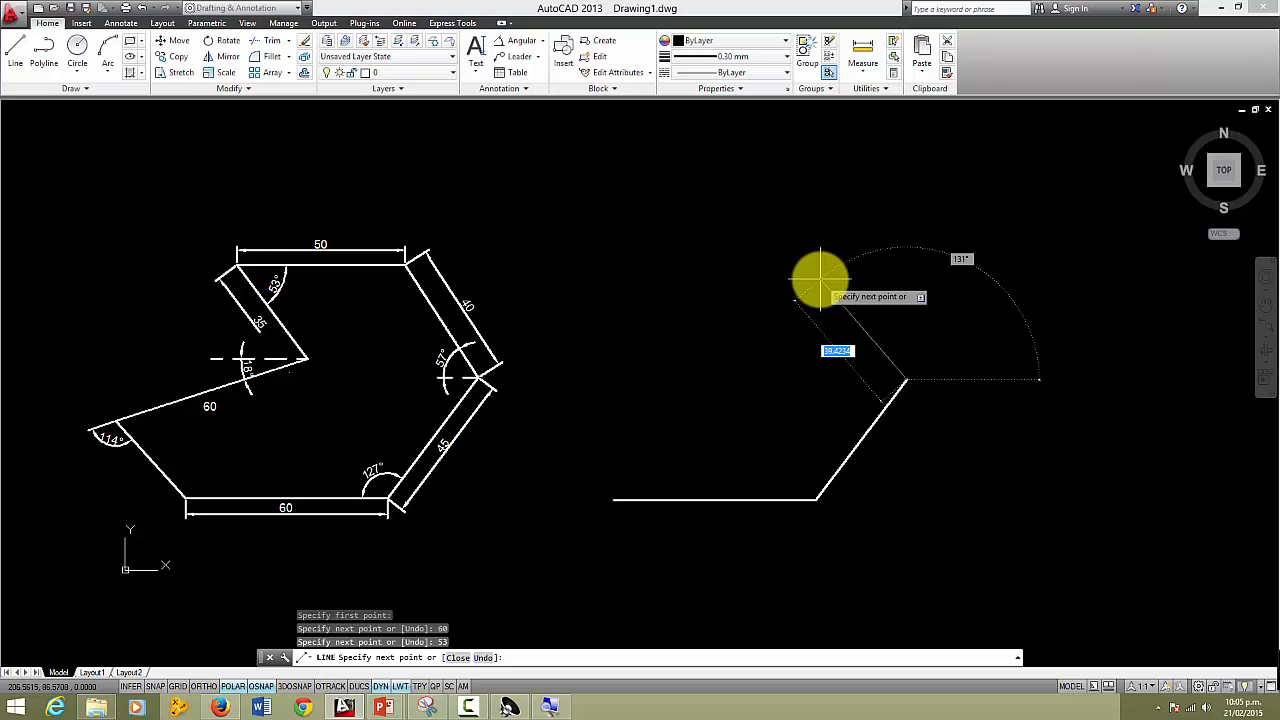
Add a 40-unit segment rising to the left at 123°, followed by a 50-unit horizontal top segment running left
{"action": "type", "text": "40"}
{"action": "key", "text": "Tab"}
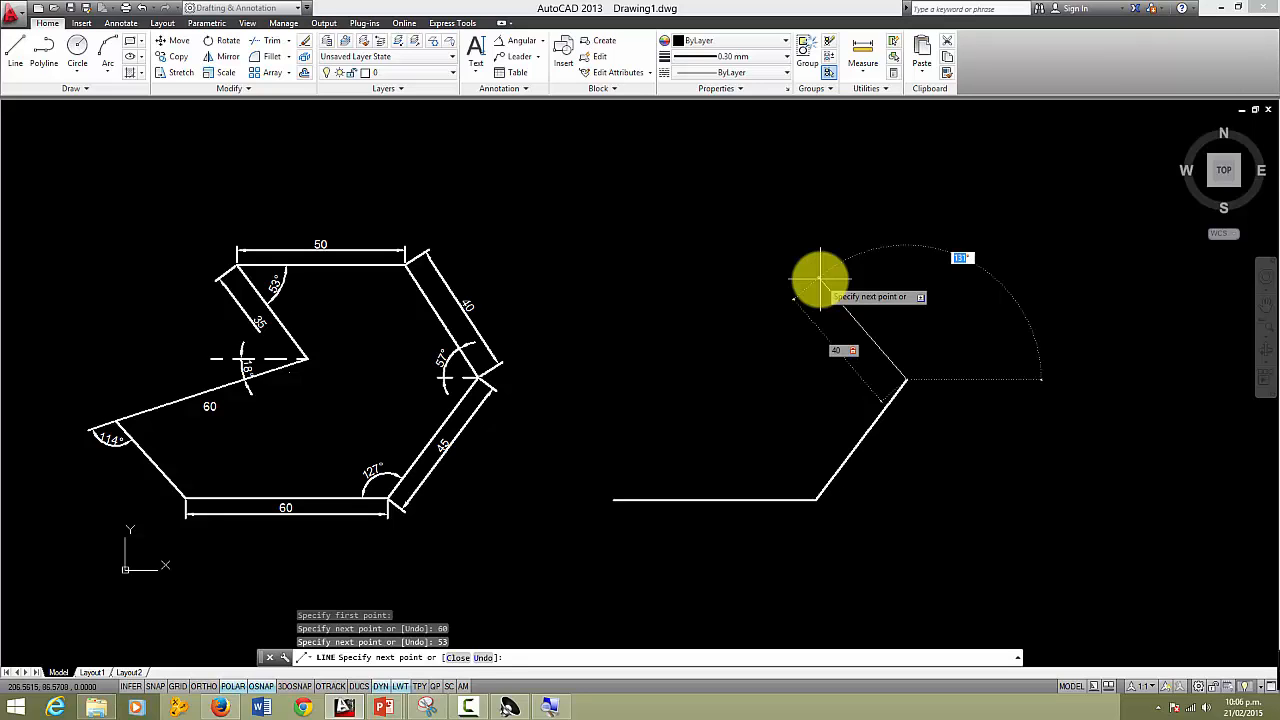
{"action": "type", "text": "123"}
{"action": "key", "text": "Return"}
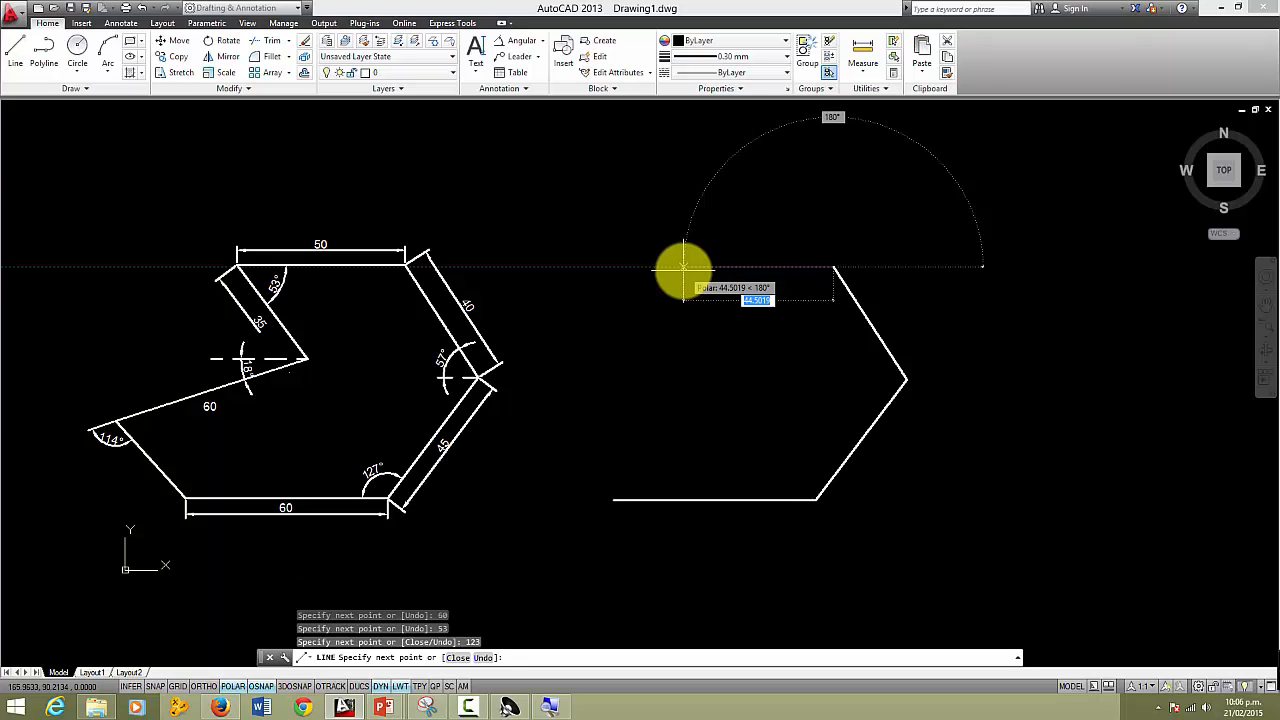
{"action": "type", "text": "50"}
{"action": "key", "text": "Return"}
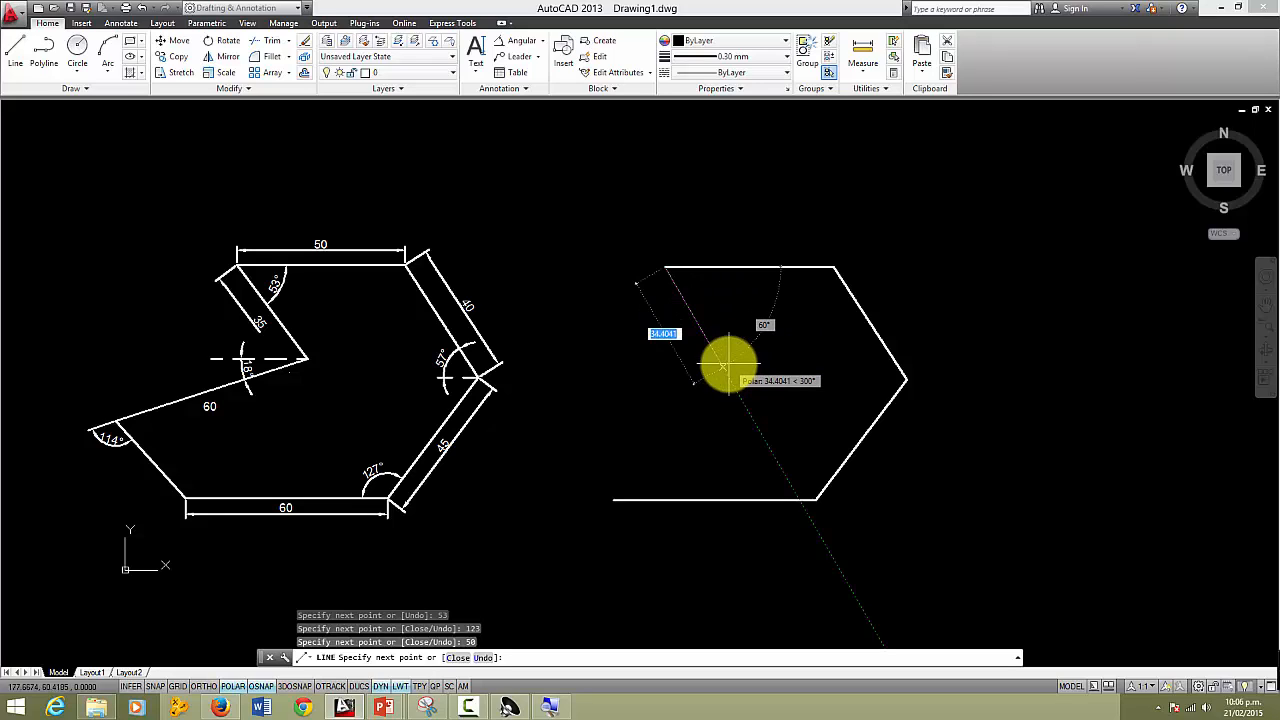
Draw a 35-unit segment from the top edge's left end, sloping down to the right at 53°
{"action": "type", "text": "35"}
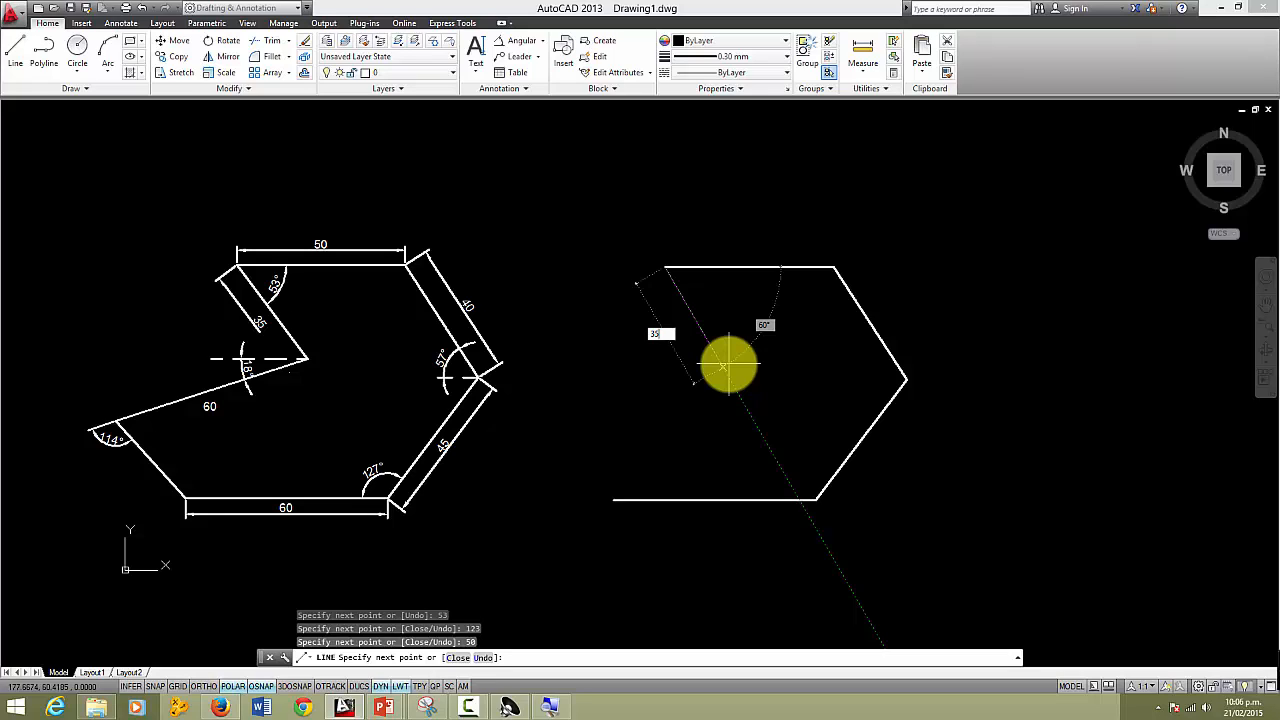
{"action": "key", "text": "Tab"}
{"action": "type", "text": "53"}
{"action": "key", "text": "Return"}
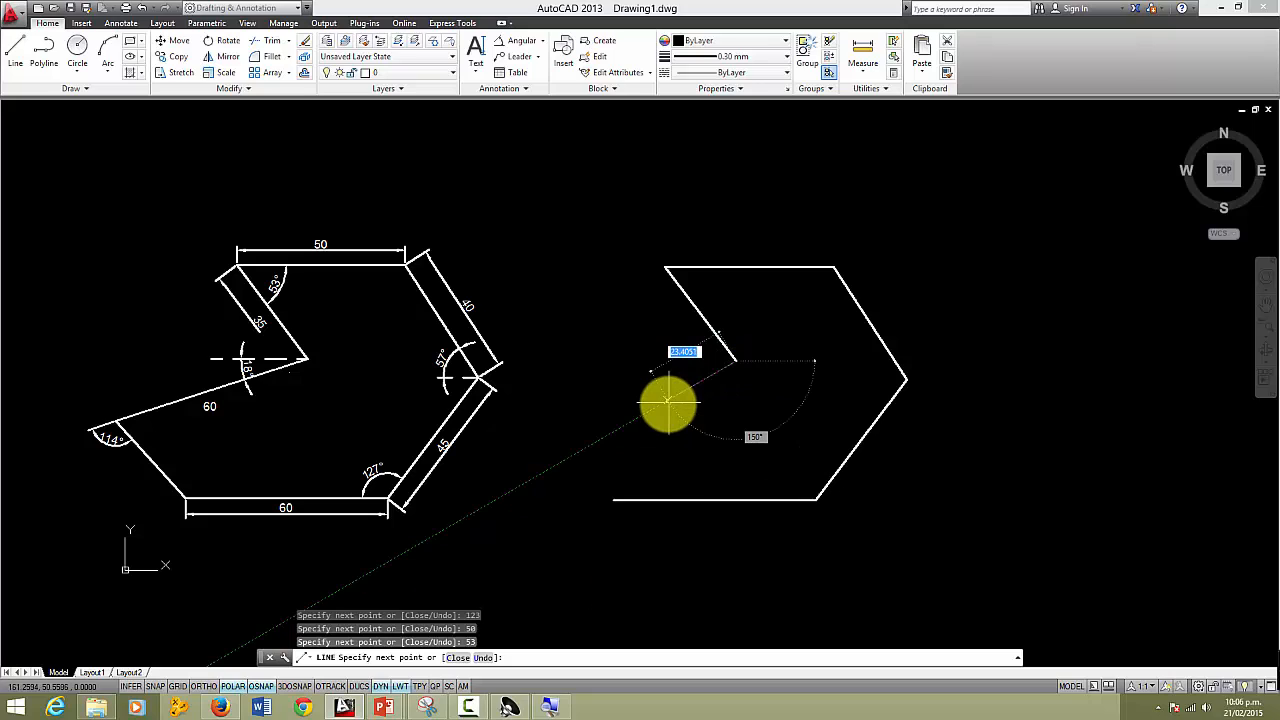
Draw a 60-unit segment down to the left at 162° and close the outline back to its starting point
{"action": "type", "text": "60"}
{"action": "key", "text": "Tab"}
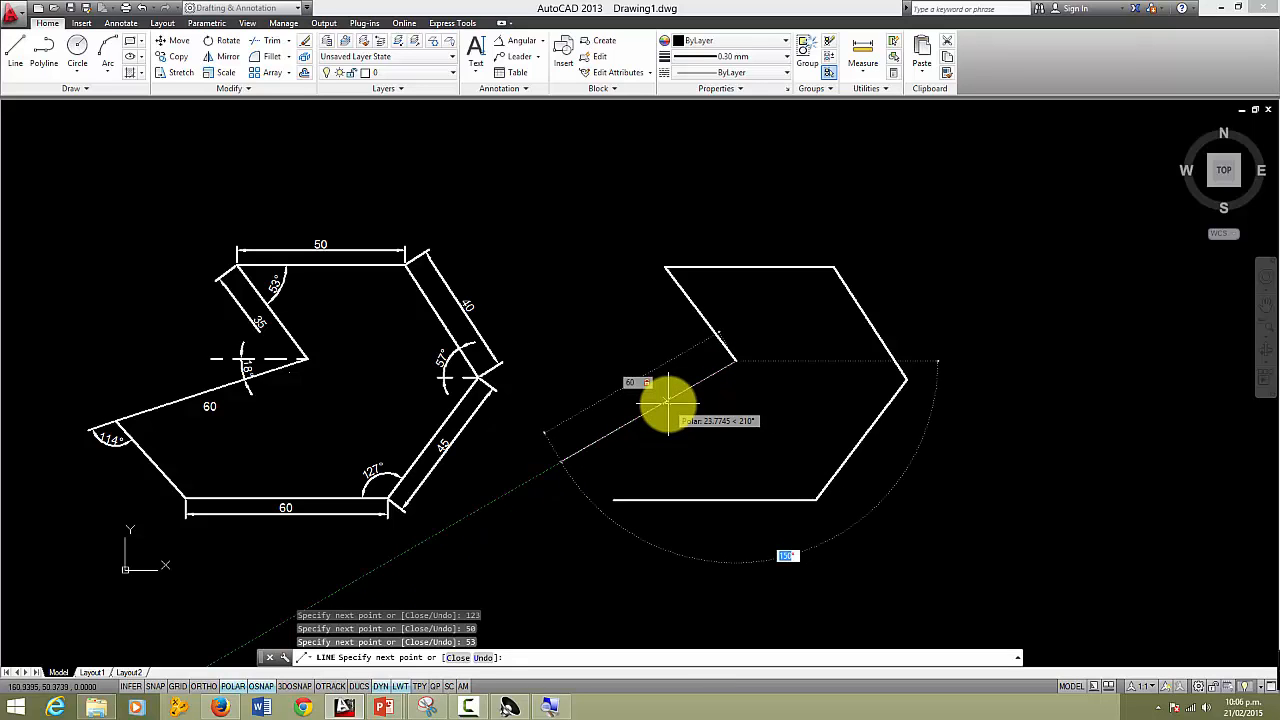
{"action": "type", "text": "162"}
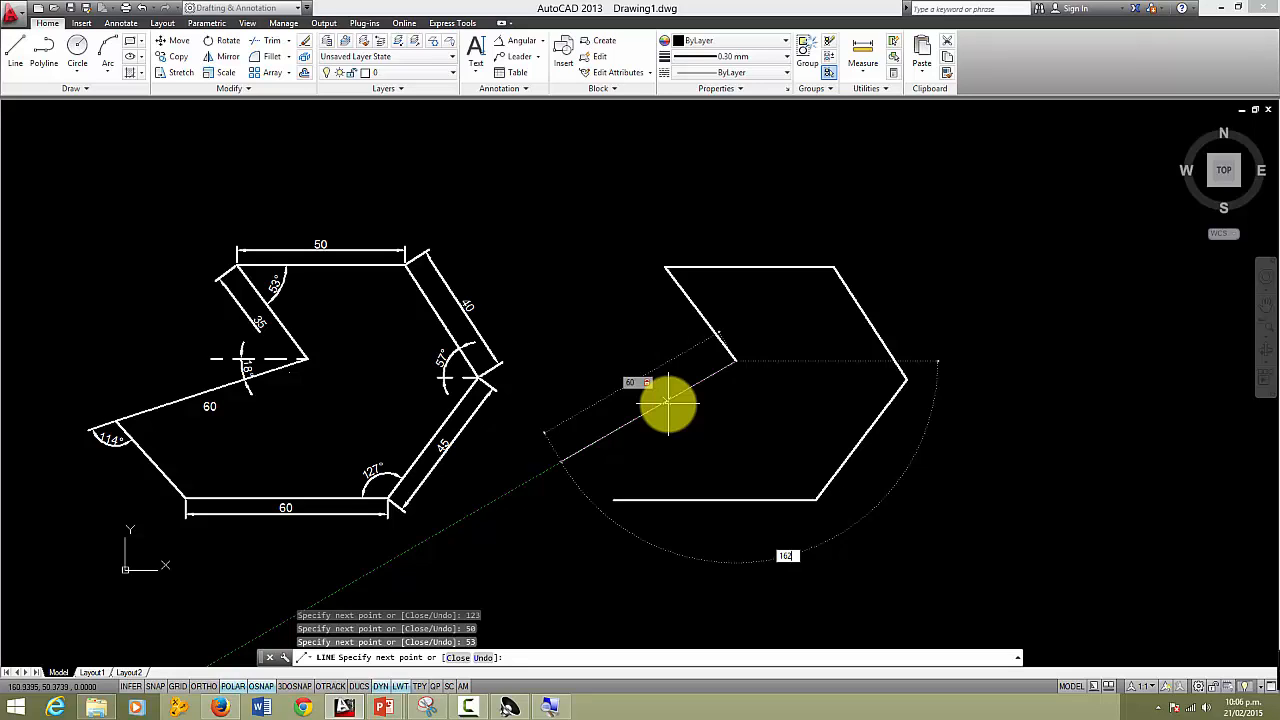
{"action": "key", "text": "Return"}
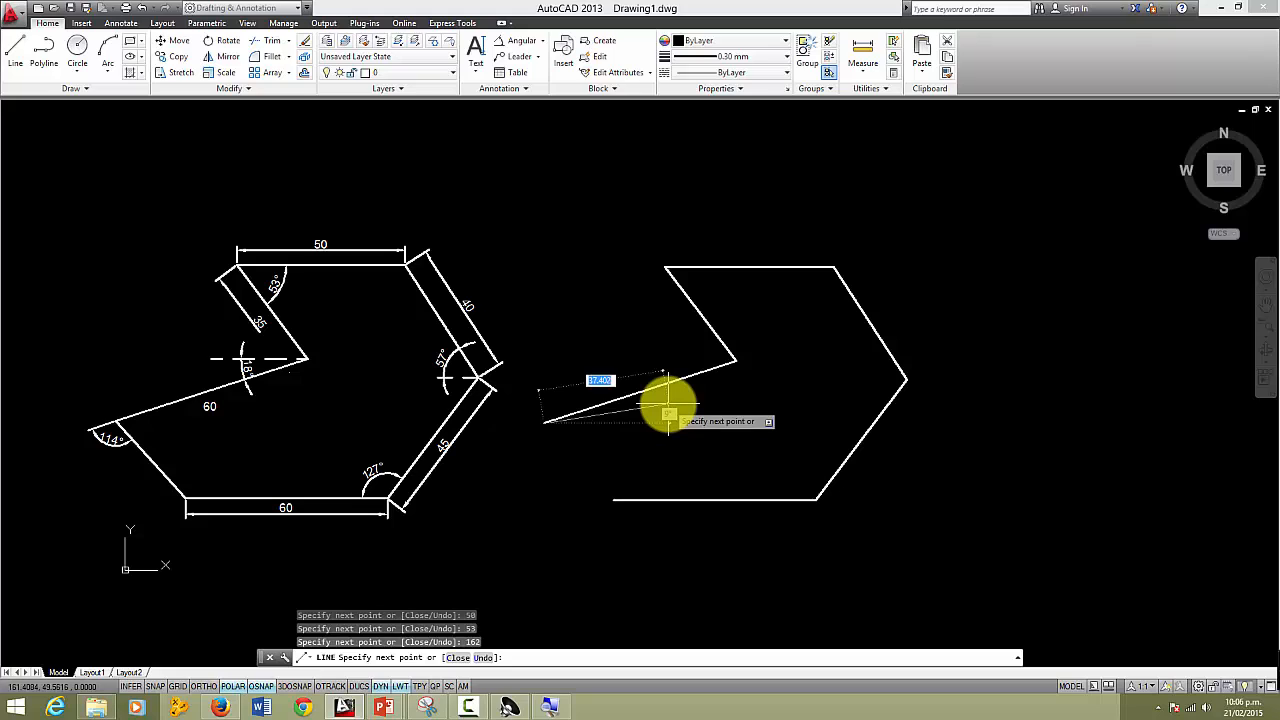
{"action": "type", "text": "c"}
{"action": "key", "text": "Return"}
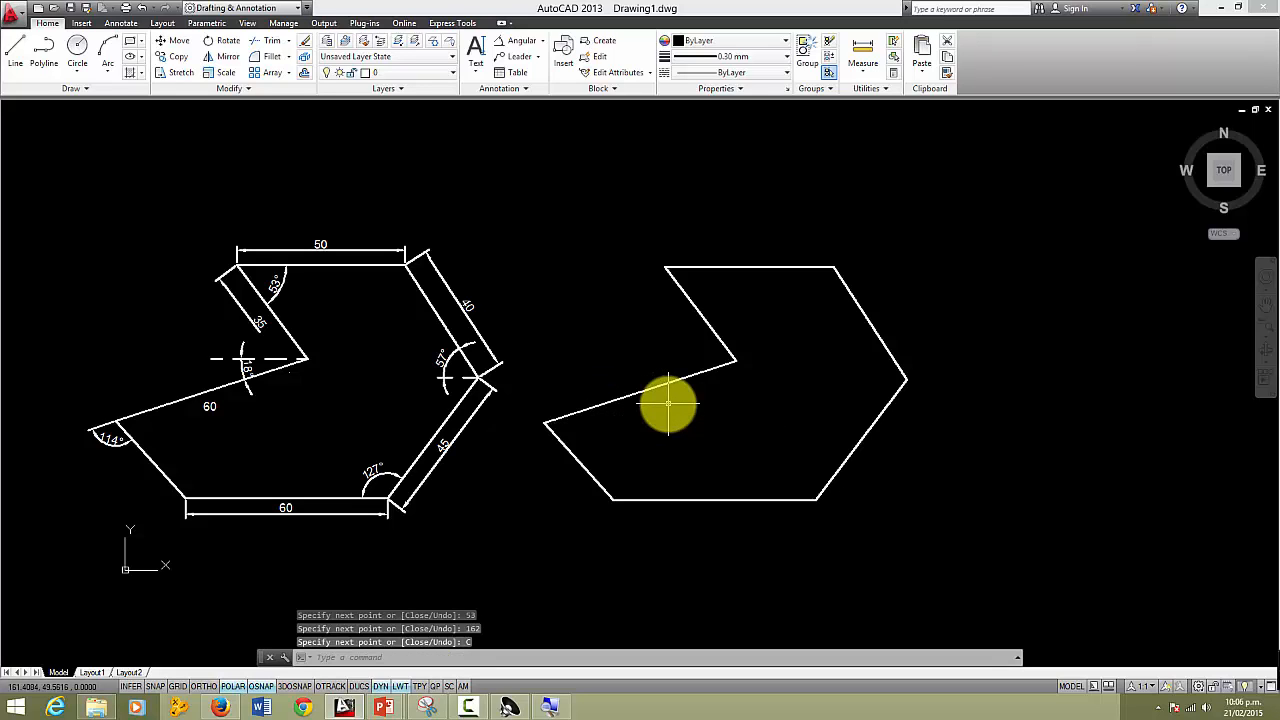